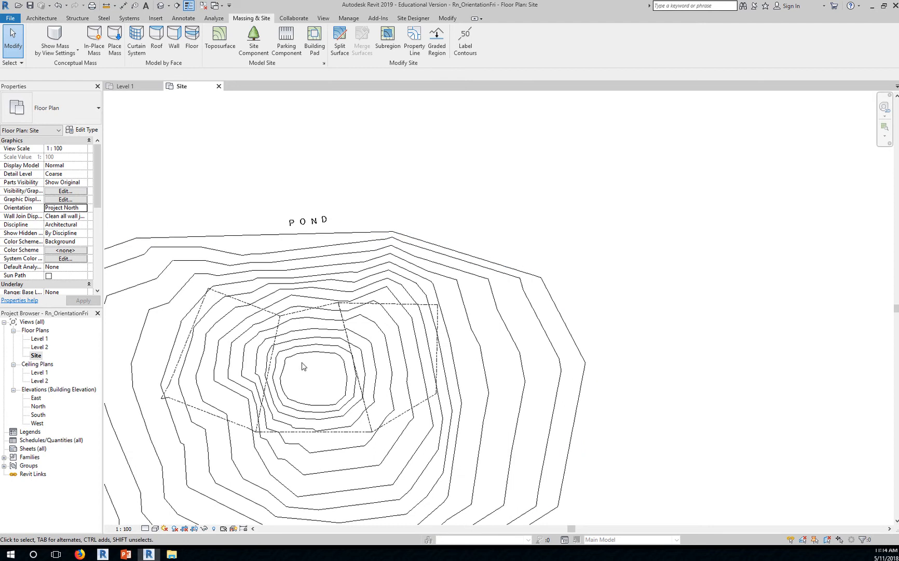
# Step: Start a wall of type Exterior - Brick on CMU with its top constraint set up to Level 2
pyautogui.moveTo(301, 365); pyautogui.dragTo(424, 315, button='middle')
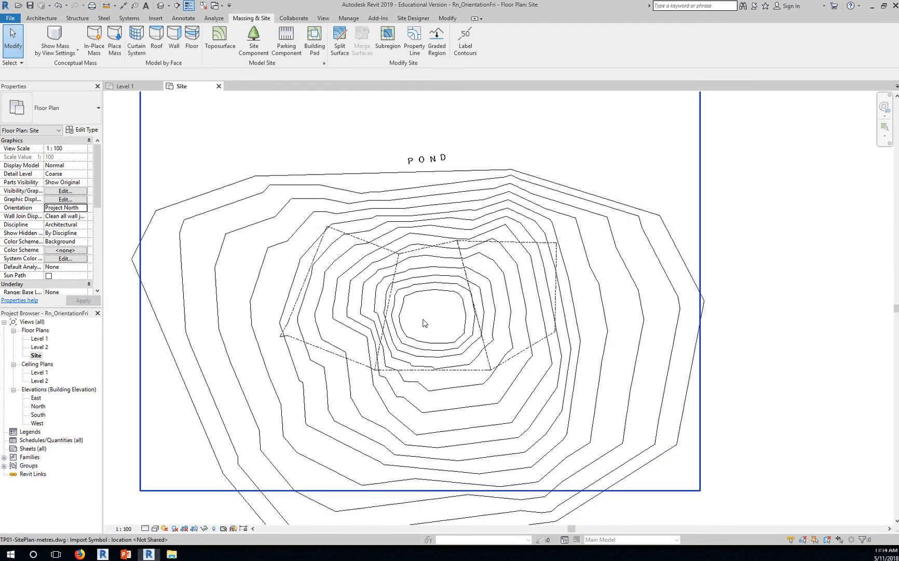
pyautogui.scroll(2, 430, 323)
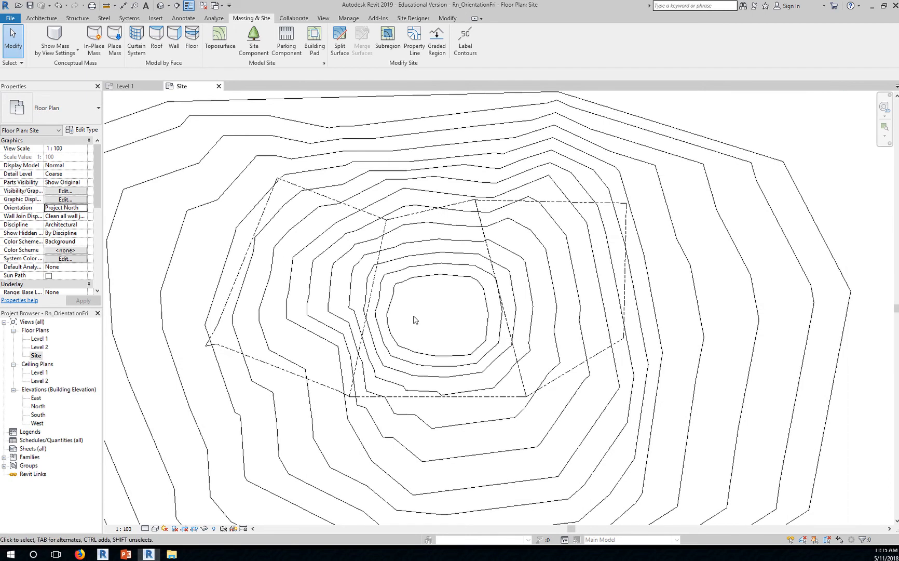
pyautogui.click(42, 17)
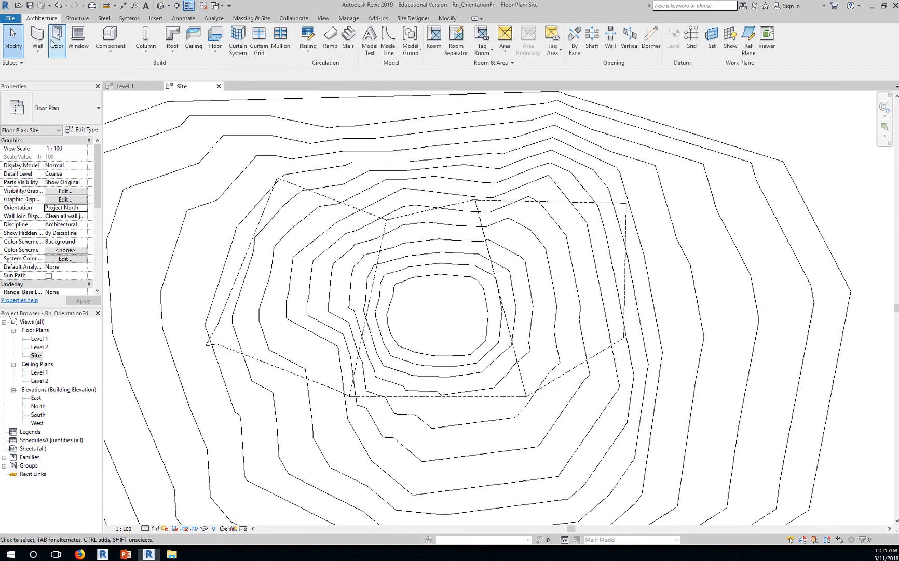
pyautogui.click(40, 39)
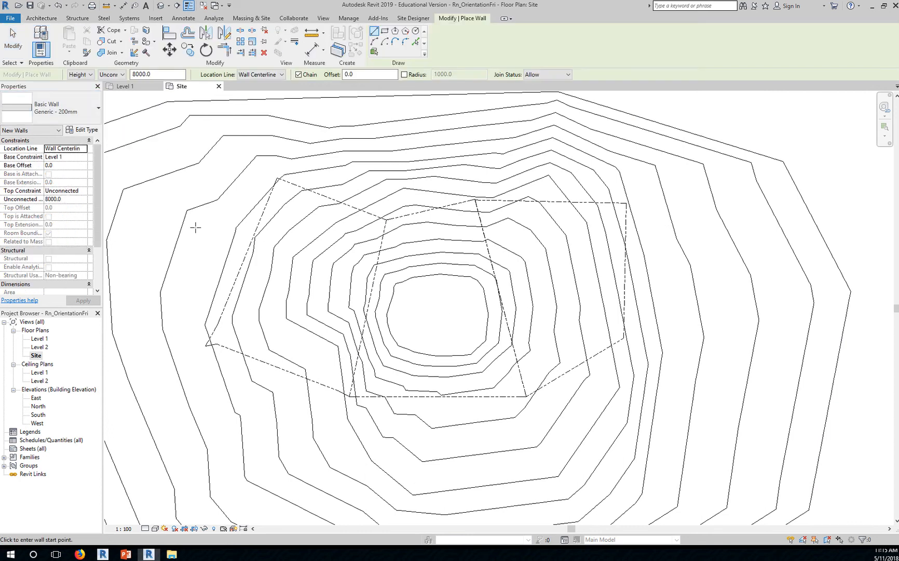
pyautogui.click(82, 118)
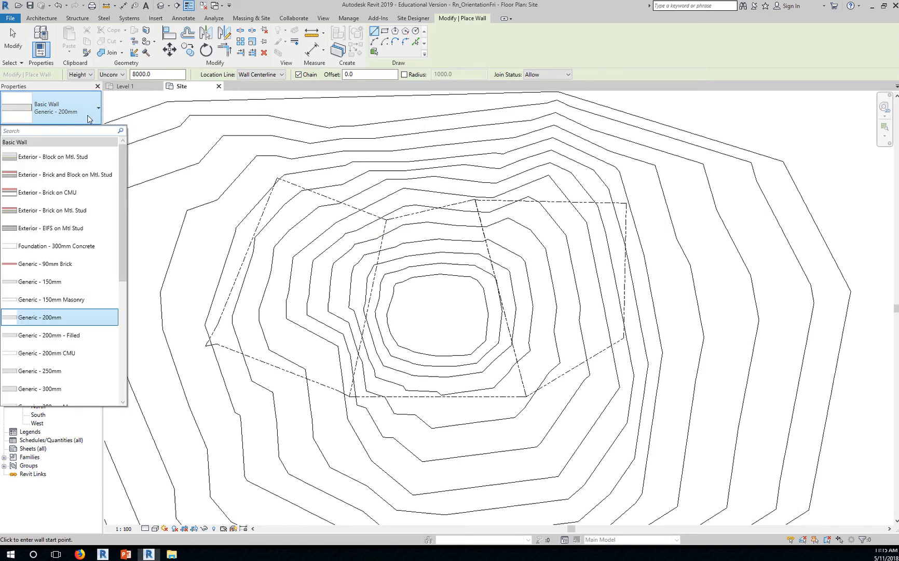
pyautogui.click(86, 193)
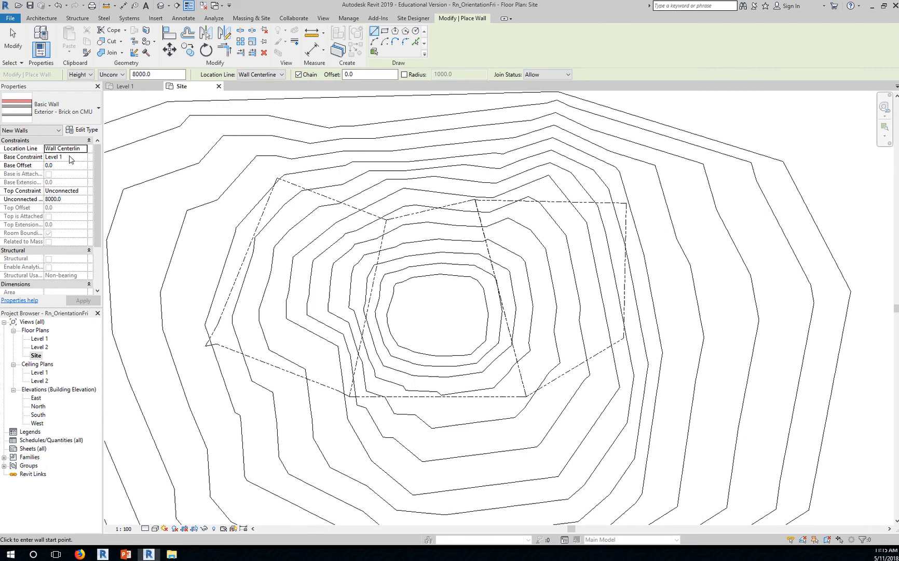
pyautogui.click(72, 190)
pyautogui.click(83, 191)
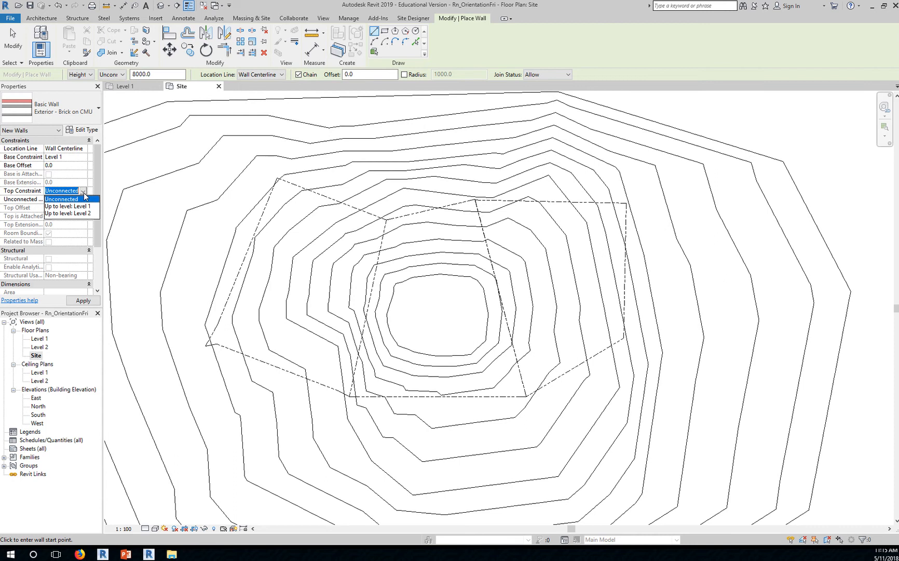
pyautogui.click(85, 213)
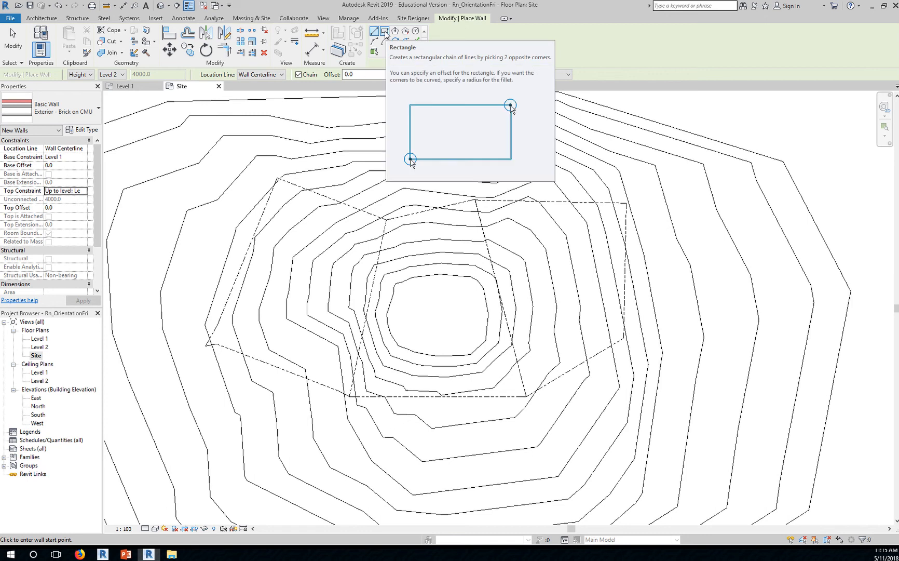
# Step: Draw a rectangle of walls about 20000 by 9000 mm inside the innermost contour of the site
pyautogui.click(385, 32)
pyautogui.scroll(1, 442, 342)
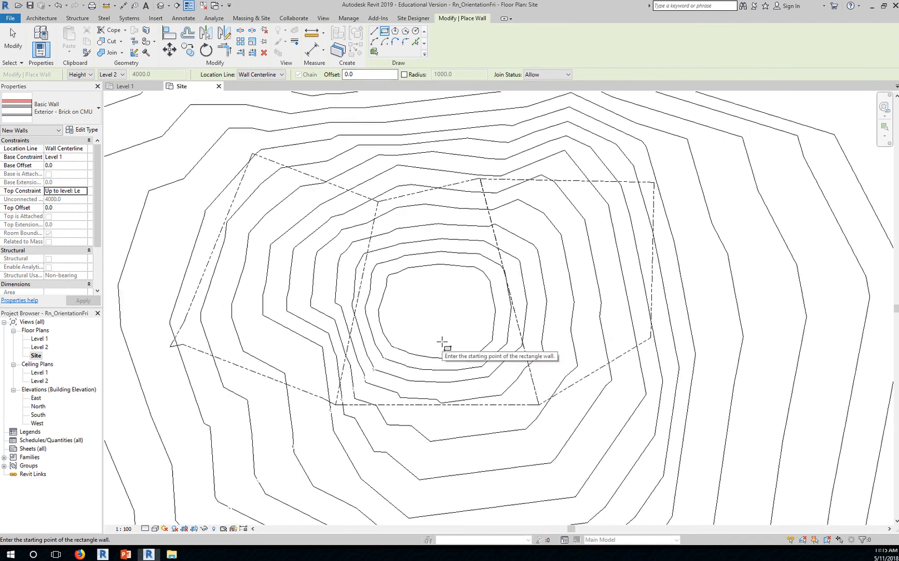
pyautogui.click(407, 303)
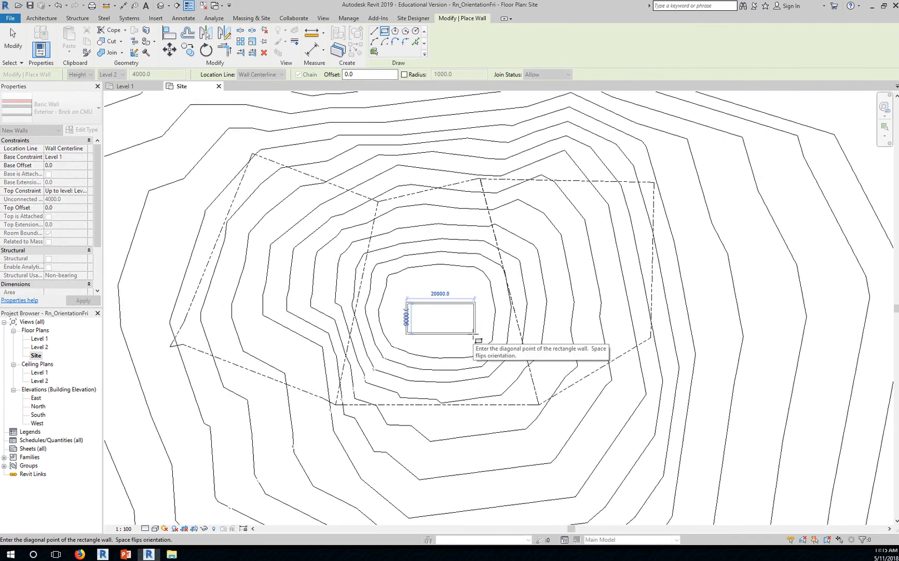
pyautogui.click(474, 334)
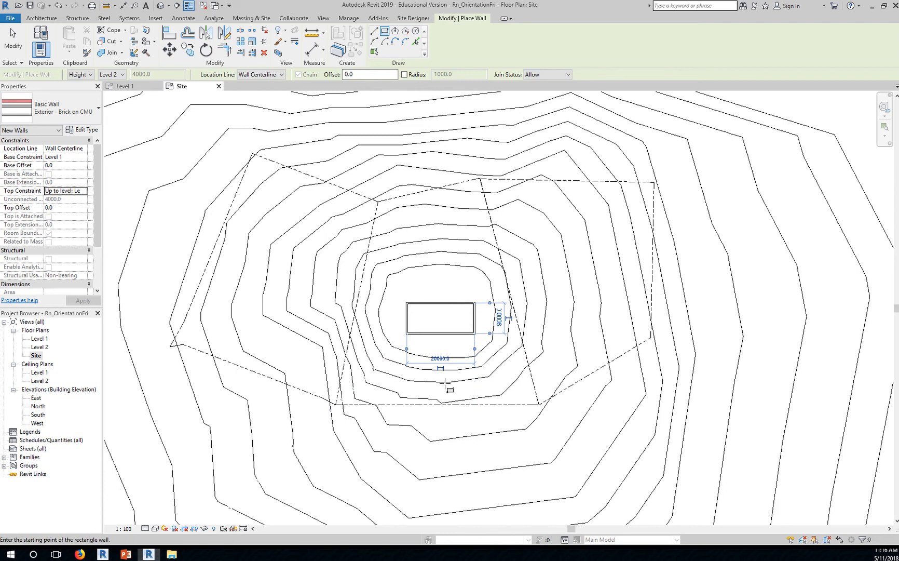
# Step: Set the wall rectangle's length to 15000 mm and its width to 10000 mm, then finish placing walls
pyautogui.click(439, 359)
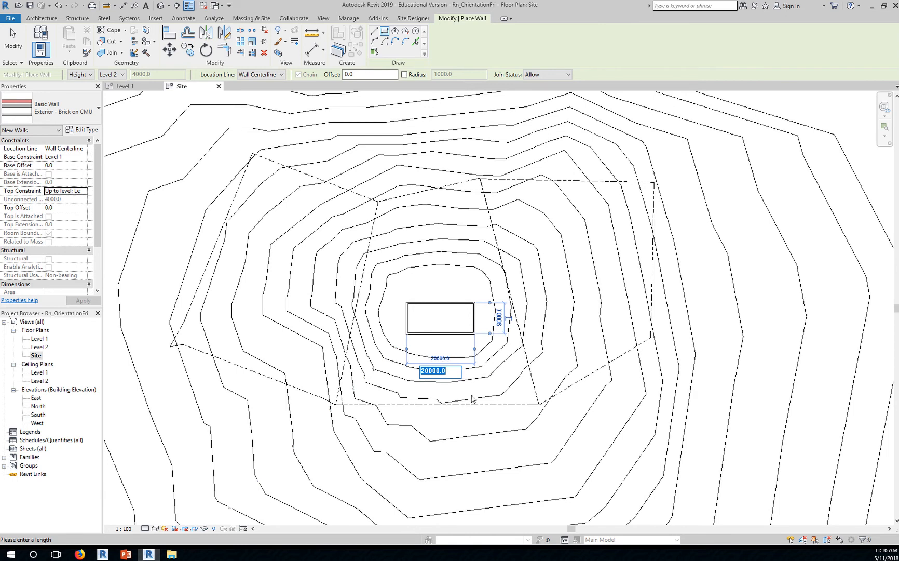
pyautogui.write('15000')
pyautogui.press('Return')
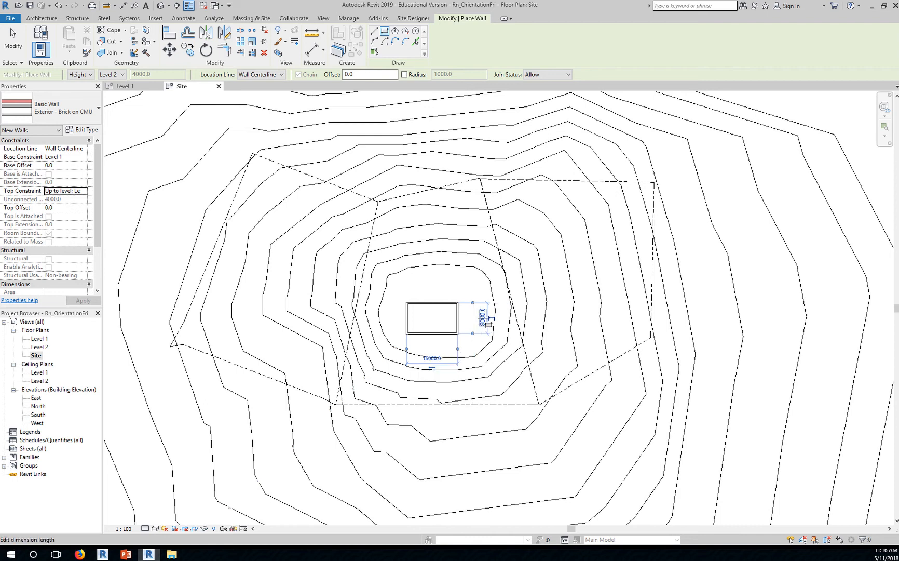
pyautogui.click(482, 318)
pyautogui.write('10000')
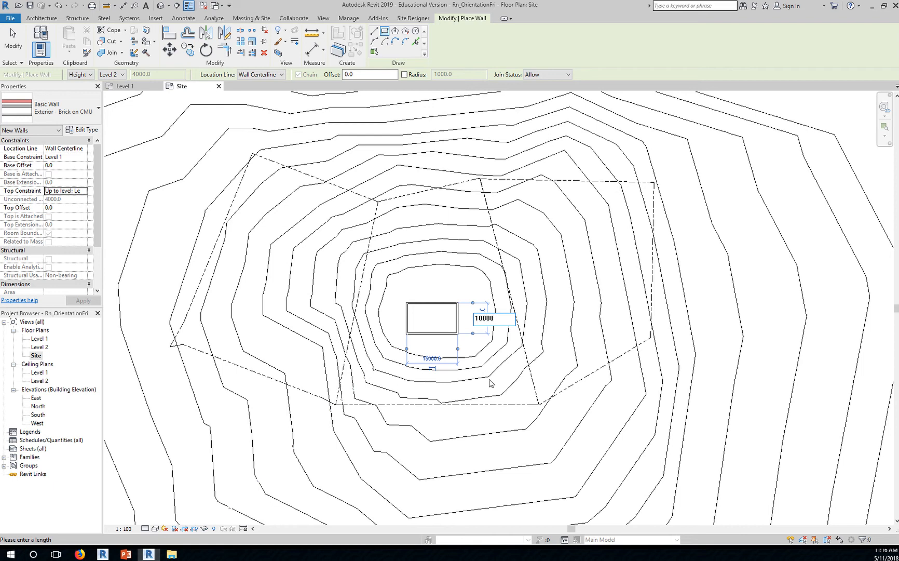
pyautogui.press('Return')
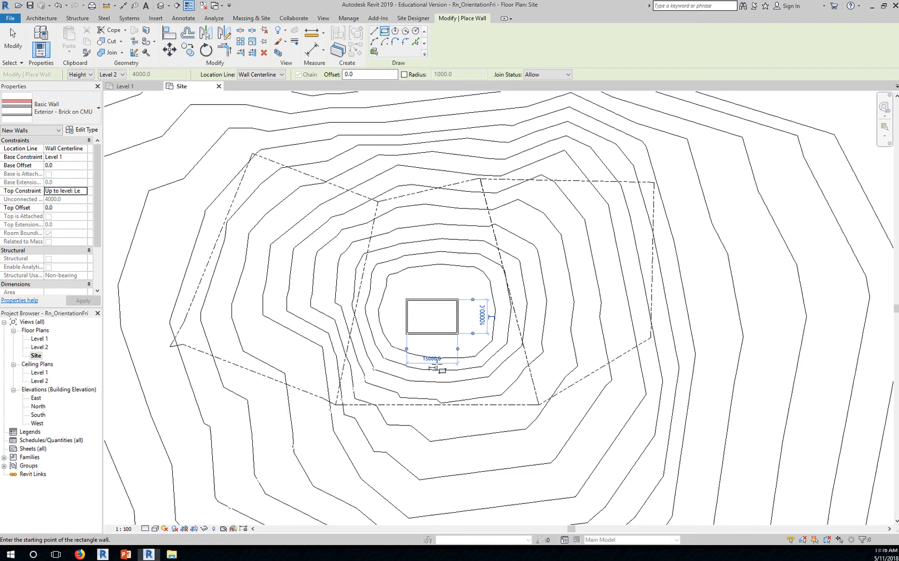
pyautogui.click(432, 359)
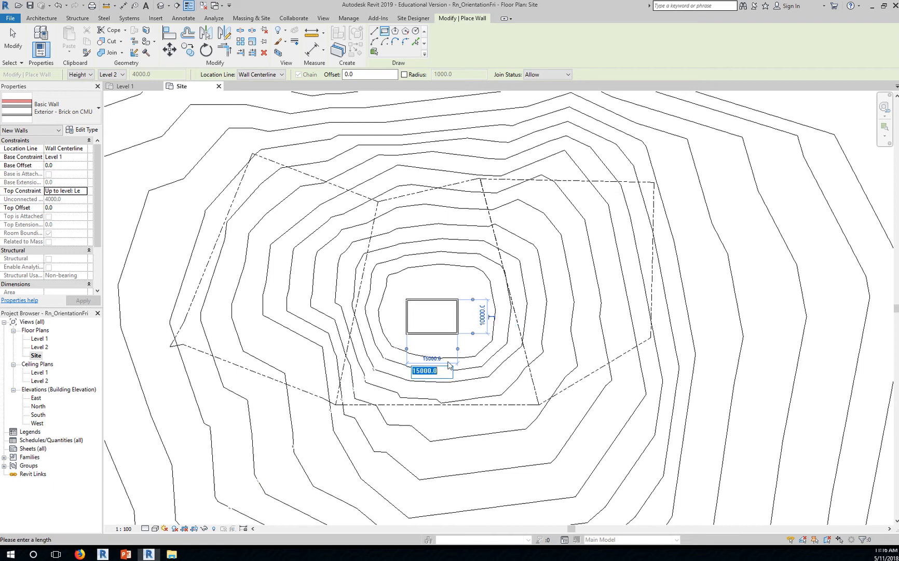
pyautogui.click(483, 320)
pyautogui.click(482, 315)
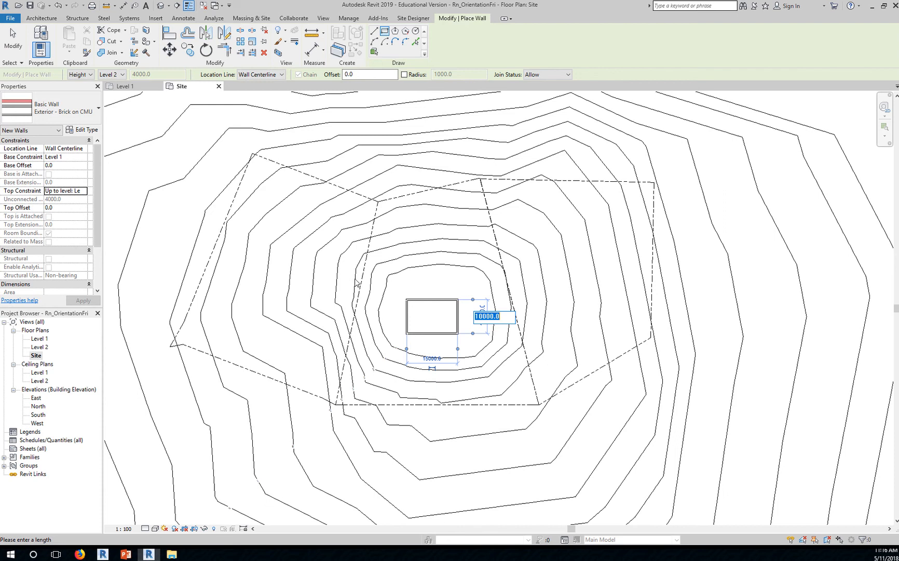
pyautogui.press('Return')
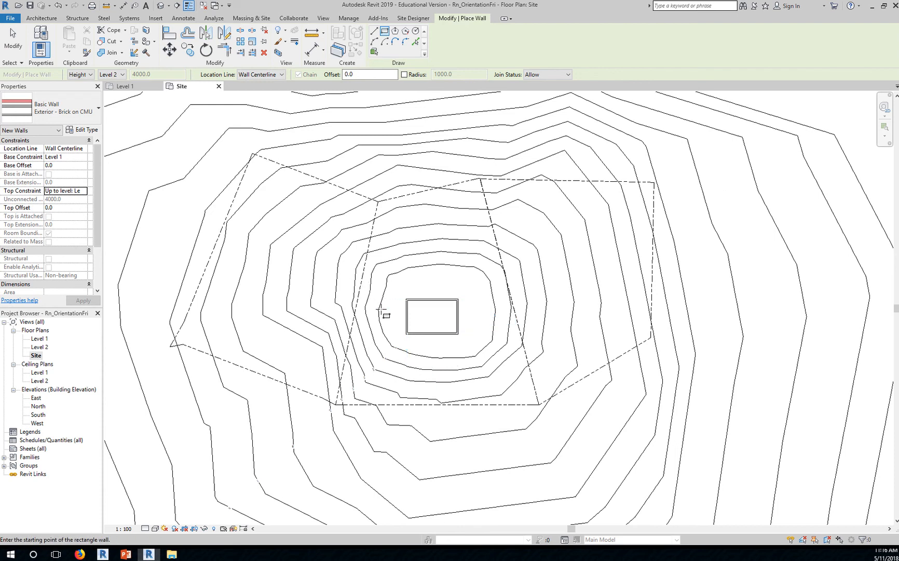
pyautogui.press('Escape')
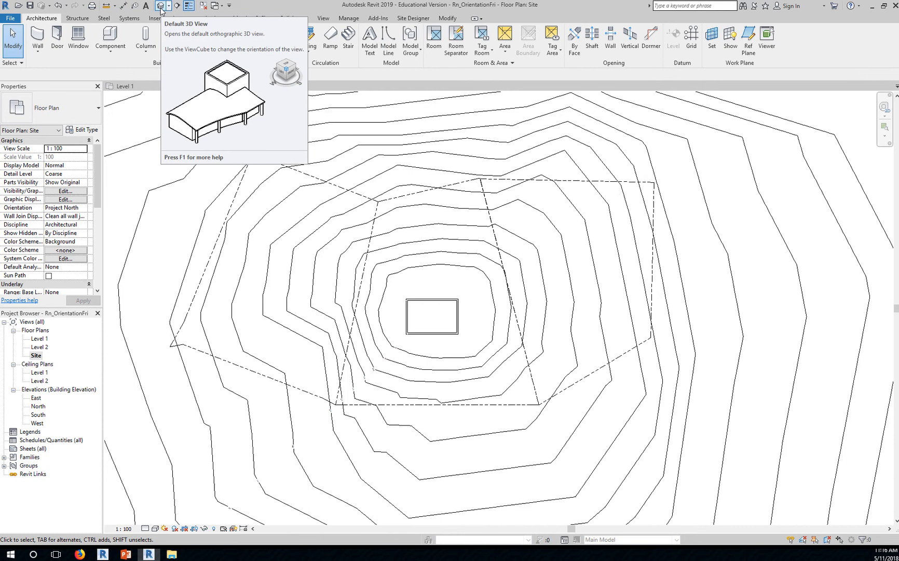
# Step: Open the default 3D view and examine from the front and from above how the walls sit on the topography
pyautogui.click(160, 6)
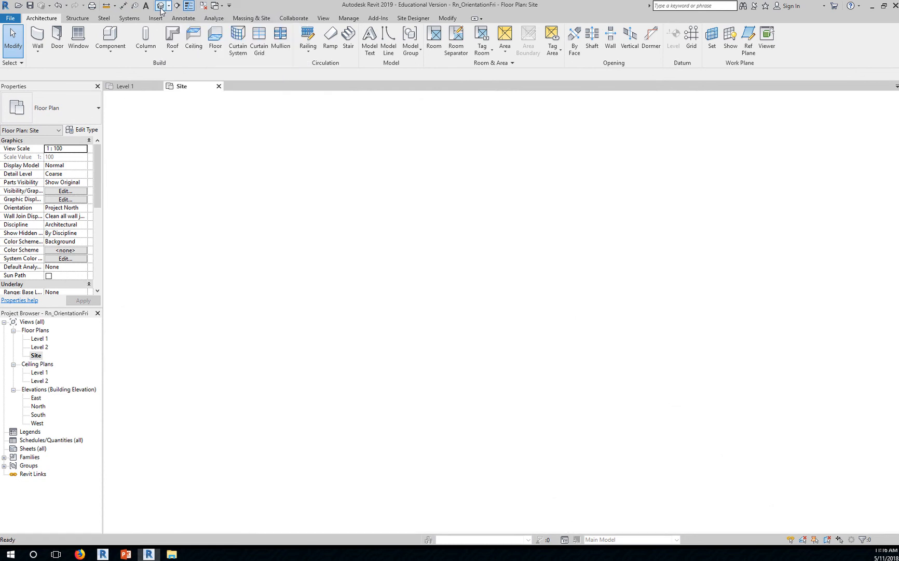
pyautogui.moveTo(567, 399); pyautogui.dragTo(503, 419, button='middle')
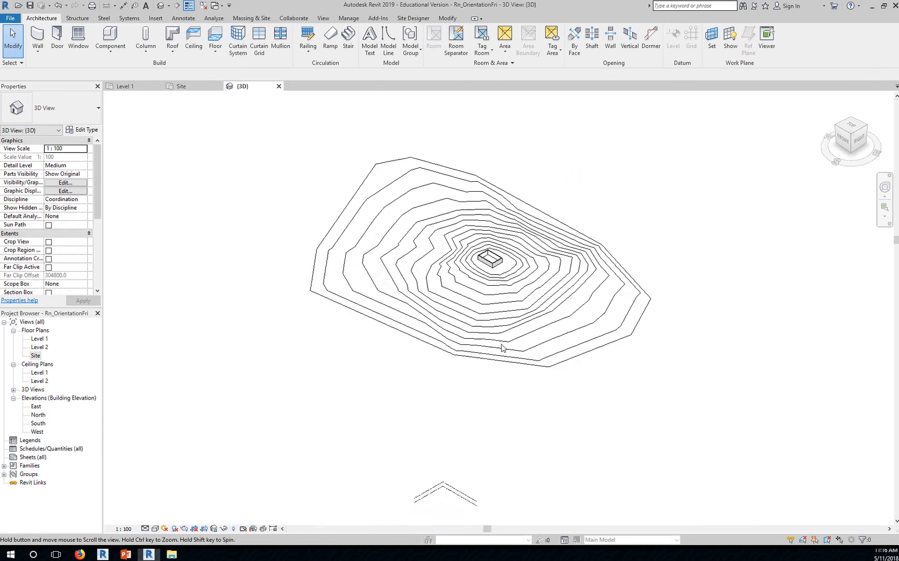
pyautogui.scroll(12, 491, 253)
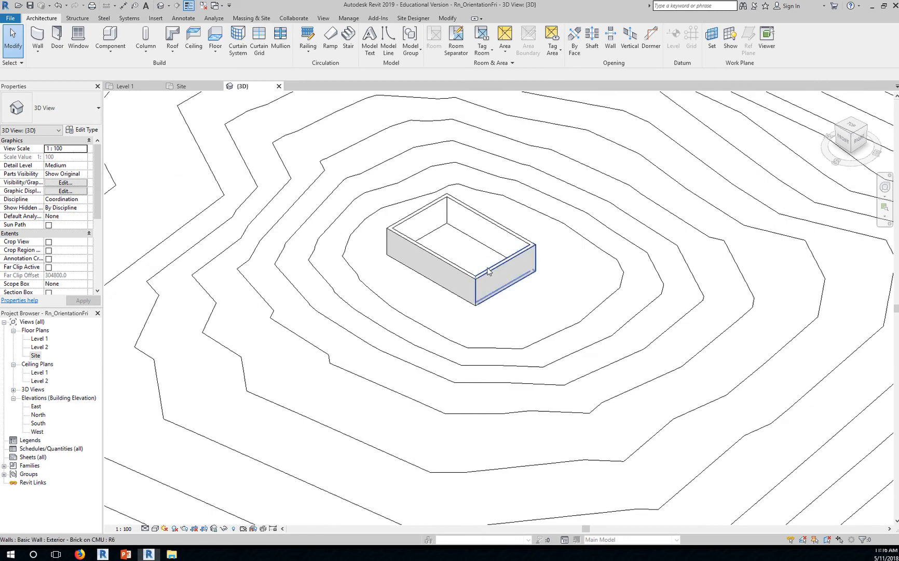
pyautogui.keyDown('shift'); pyautogui.moveTo(529, 308); pyautogui.dragTo(558, 251, button='middle'); pyautogui.keyUp('shift')
pyautogui.click(439, 340)
pyautogui.scroll(2, 349, 363)
pyautogui.scroll(2, 344, 362)
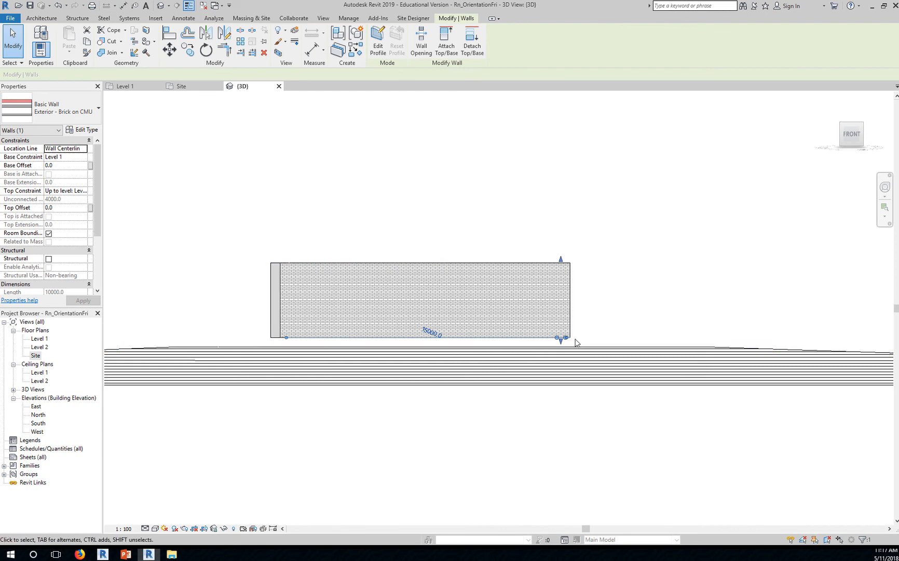
pyautogui.keyDown('shift'); pyautogui.moveTo(531, 368); pyautogui.dragTo(492, 400, button='middle'); pyautogui.keyUp('shift')
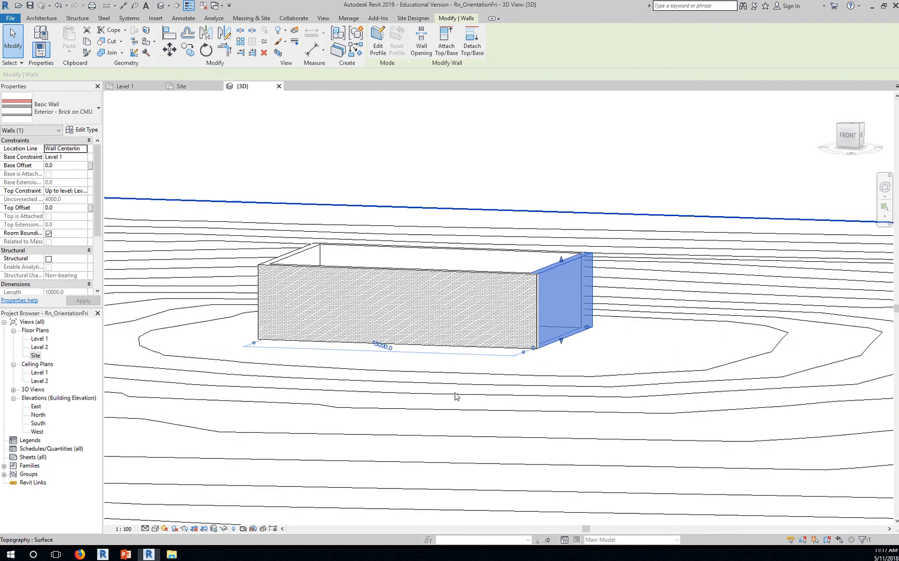
pyautogui.keyDown('shift'); pyautogui.moveTo(522, 363); pyautogui.dragTo(528, 434, button='middle'); pyautogui.keyUp('shift')
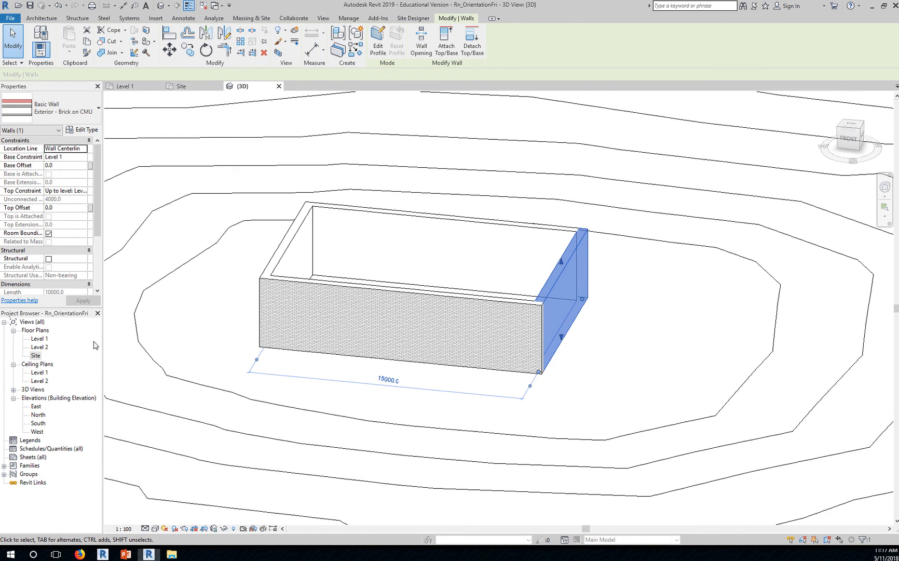
# Step: Open the South elevation and examine the Level 1 and Level 2 lines and heights relative to the building and terrain
pyautogui.click(41, 339)
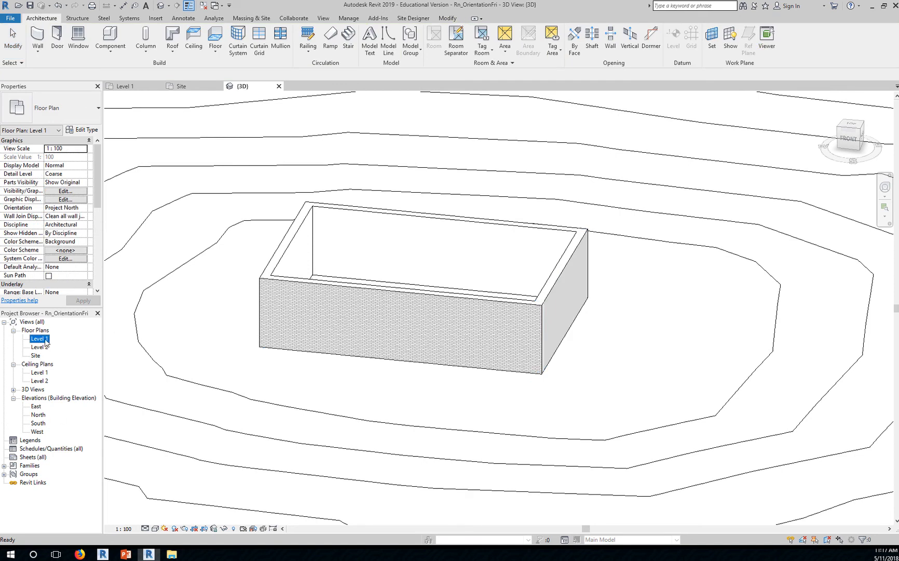
pyautogui.doubleClick(38, 423)
pyautogui.click(511, 305)
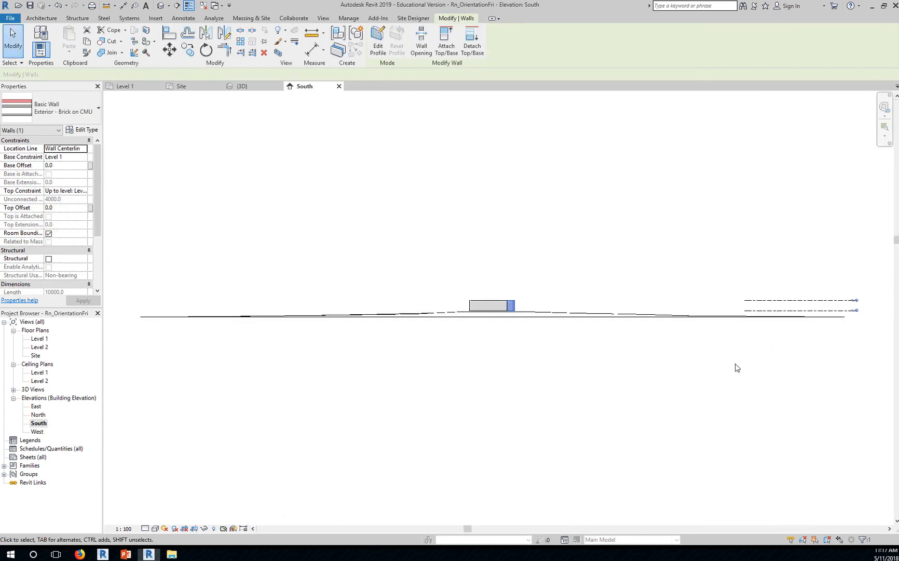
pyautogui.moveTo(735, 367); pyautogui.dragTo(628, 400, button='middle')
pyautogui.scroll(3, 667, 333)
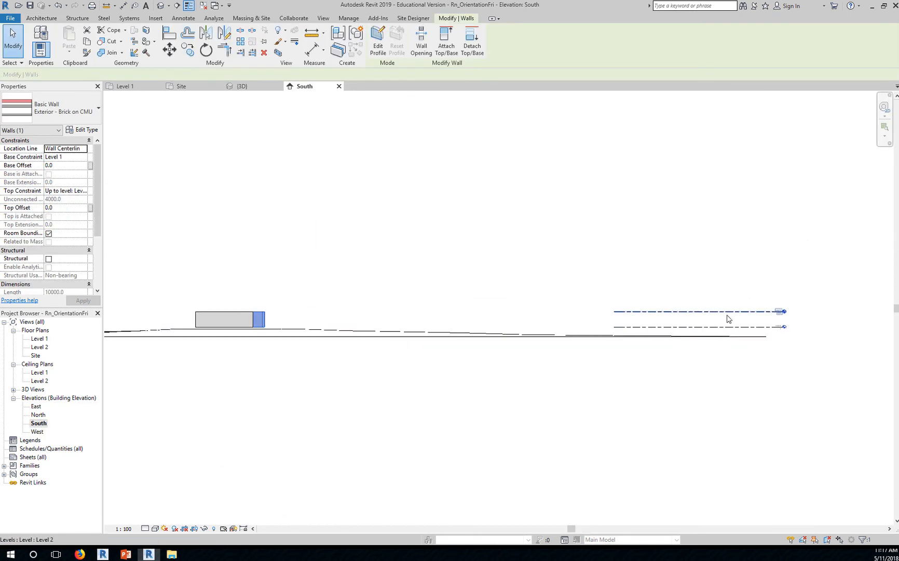
pyautogui.moveTo(734, 382); pyautogui.dragTo(785, 382, button='middle')
pyautogui.moveTo(703, 374); pyautogui.dragTo(753, 388, button='middle')
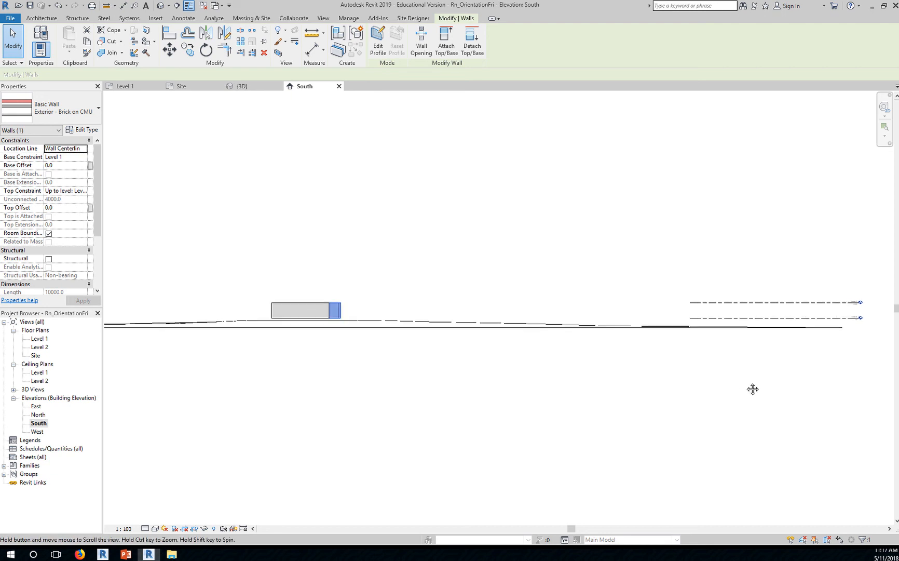
pyautogui.moveTo(757, 335); pyautogui.dragTo(608, 367, button='middle')
pyautogui.scroll(3, 617, 361)
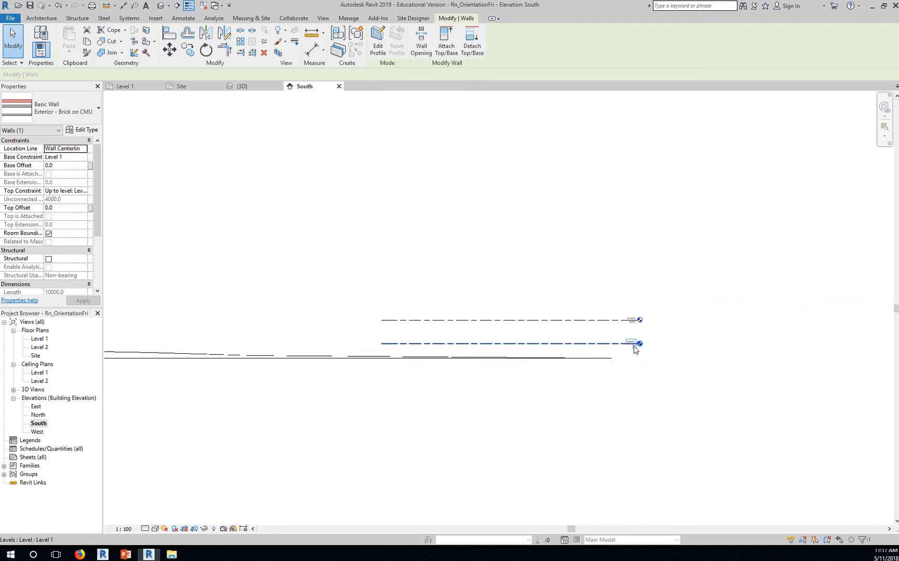
pyautogui.scroll(3, 634, 349)
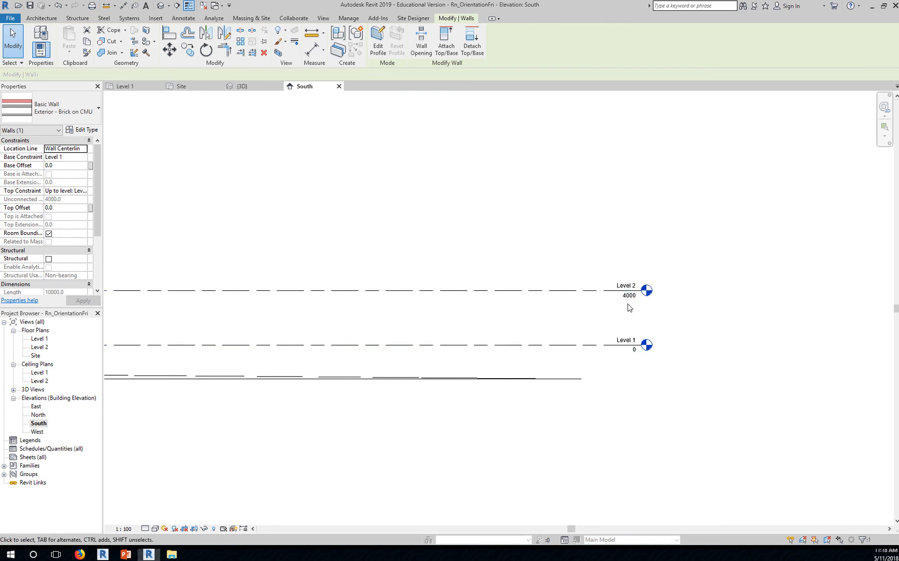
pyautogui.scroll(-3, 586, 388)
pyautogui.moveTo(503, 435); pyautogui.dragTo(736, 420, button='middle')
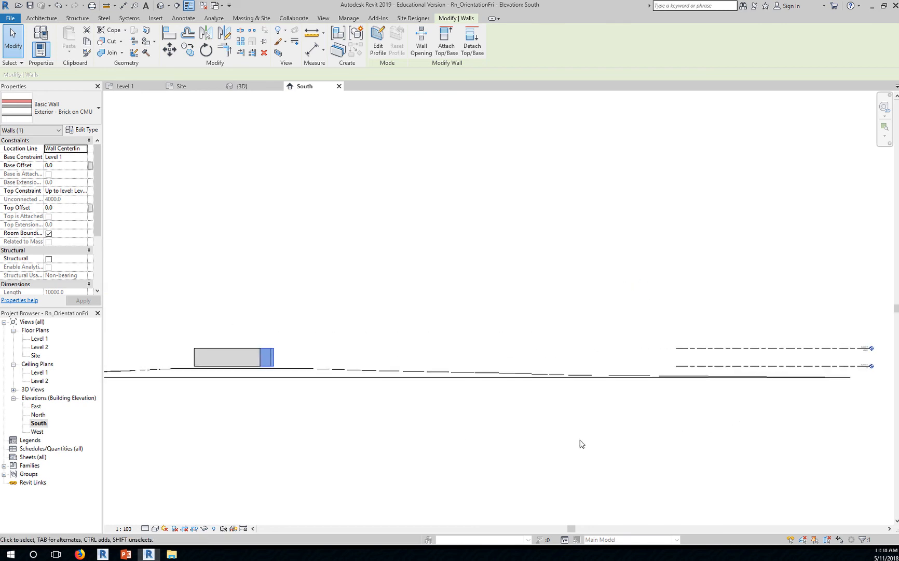
# Step: Extend the Level 1 and Level 2 lines across the building to just beyond its west side
pyautogui.click(704, 367)
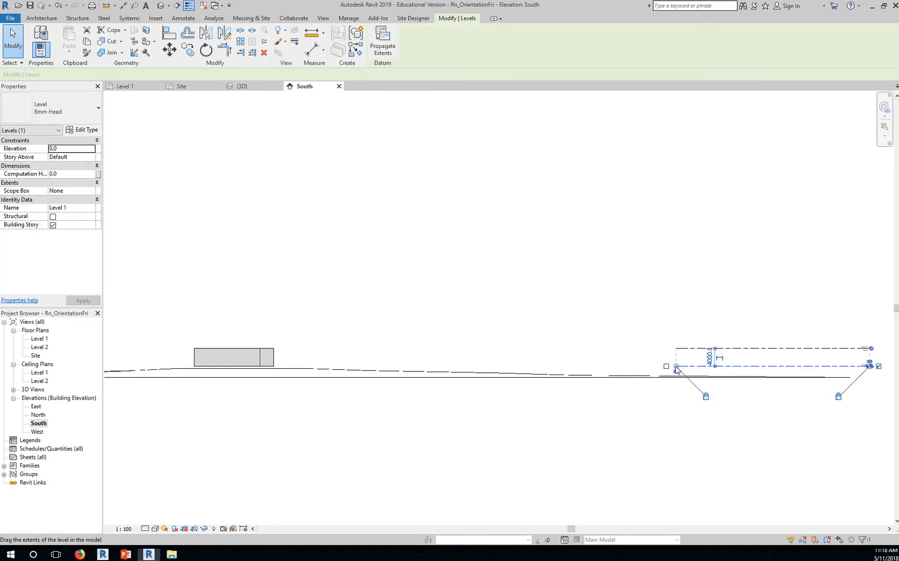
pyautogui.moveTo(677, 366); pyautogui.dragTo(129, 364)
pyautogui.moveTo(248, 413); pyautogui.dragTo(399, 410, button='middle')
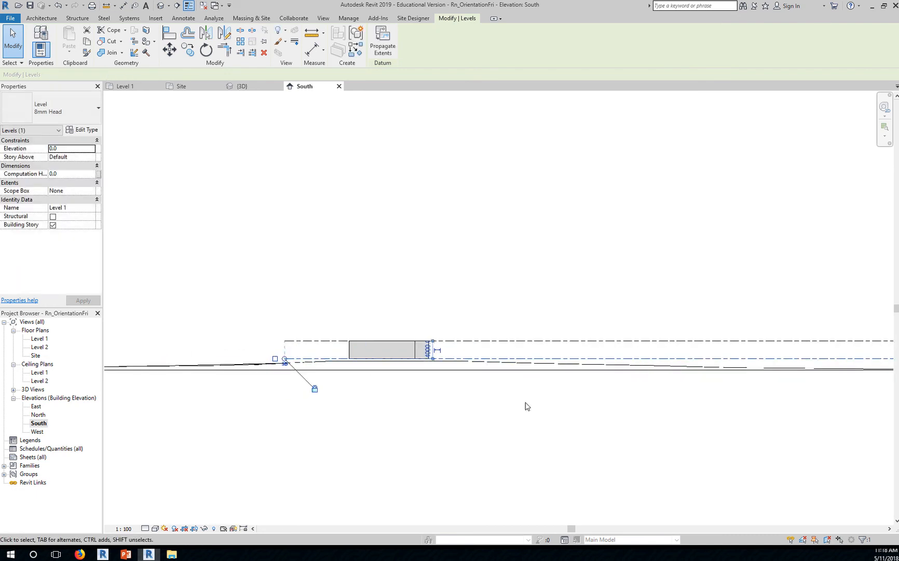
pyautogui.moveTo(526, 406); pyautogui.dragTo(367, 427, button='middle')
pyautogui.scroll(5, 801, 359)
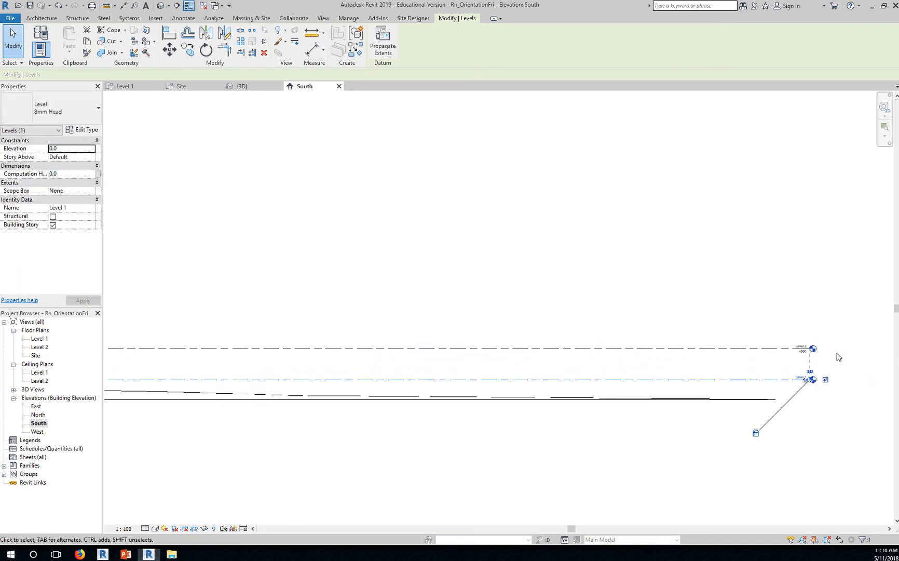
# Step: Pull the east ends of the Level 1 and Level 2 lines in closer to the building
pyautogui.click(703, 340)
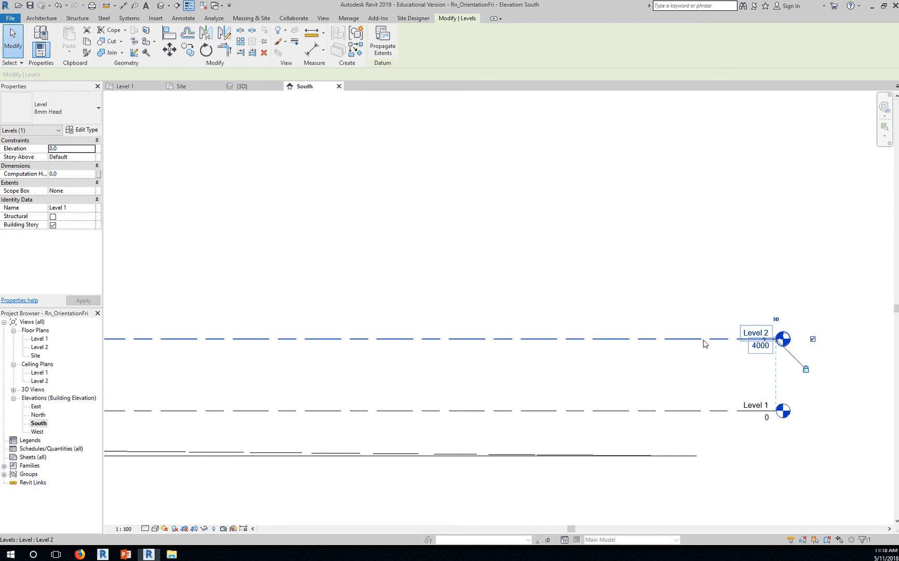
pyautogui.moveTo(775, 338); pyautogui.dragTo(162, 338)
pyautogui.moveTo(336, 385); pyautogui.dragTo(727, 413, button='middle')
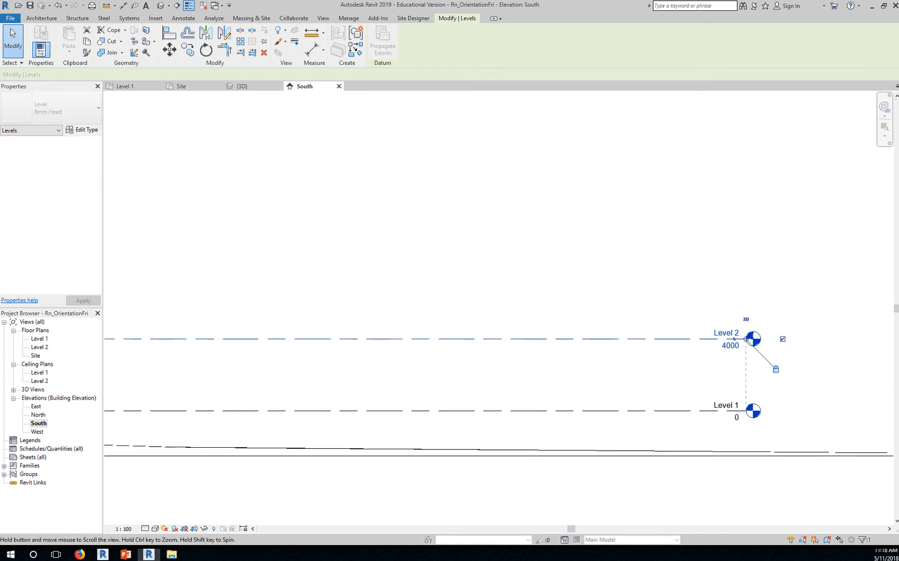
pyautogui.scroll(-2, 727, 418)
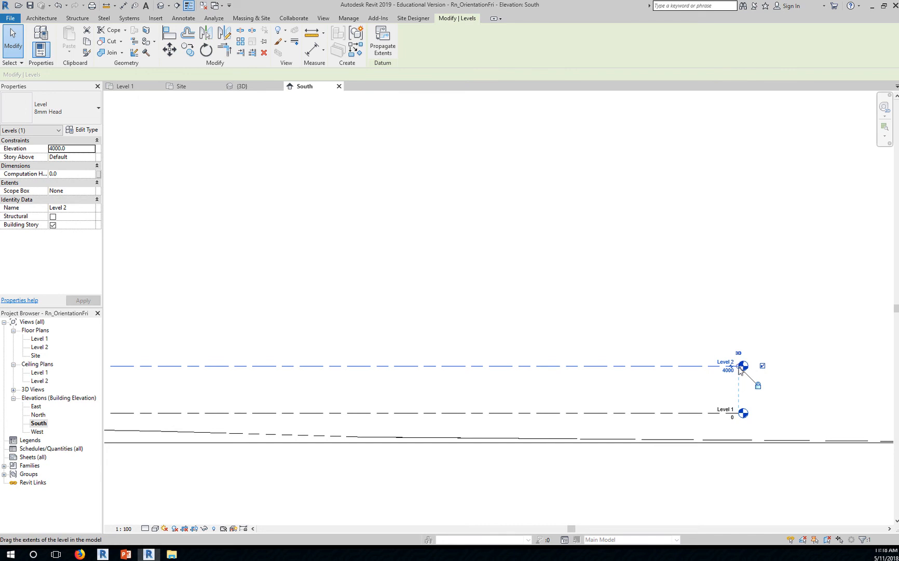
pyautogui.moveTo(740, 368); pyautogui.dragTo(205, 374)
pyautogui.moveTo(338, 401); pyautogui.dragTo(874, 371, button='middle')
pyautogui.scroll(-2, 794, 410)
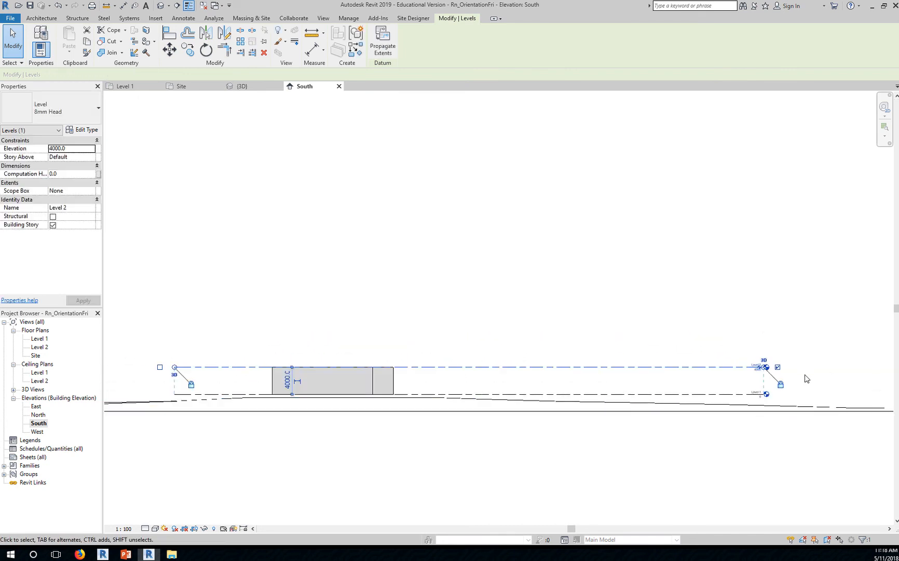
pyautogui.moveTo(764, 370); pyautogui.dragTo(570, 368)
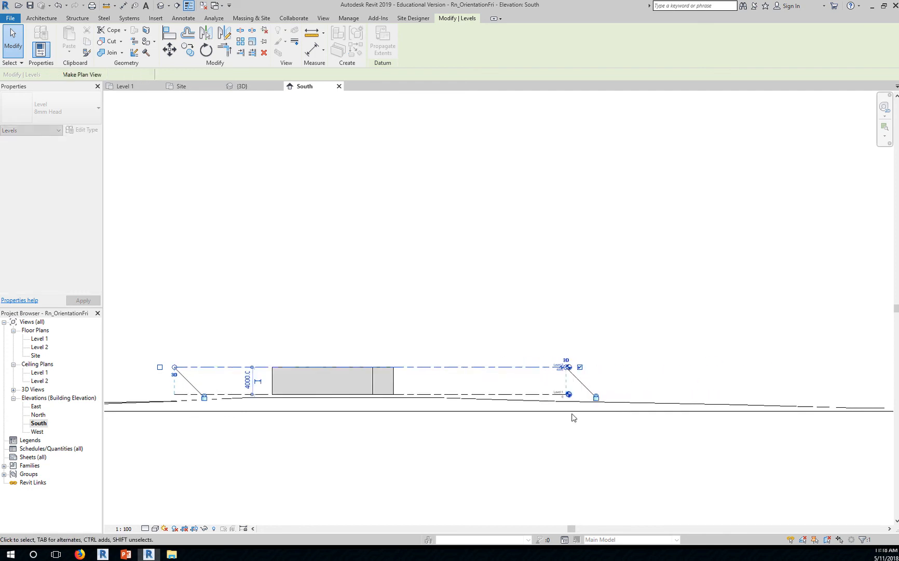
pyautogui.moveTo(576, 453); pyautogui.dragTo(733, 433, button='middle')
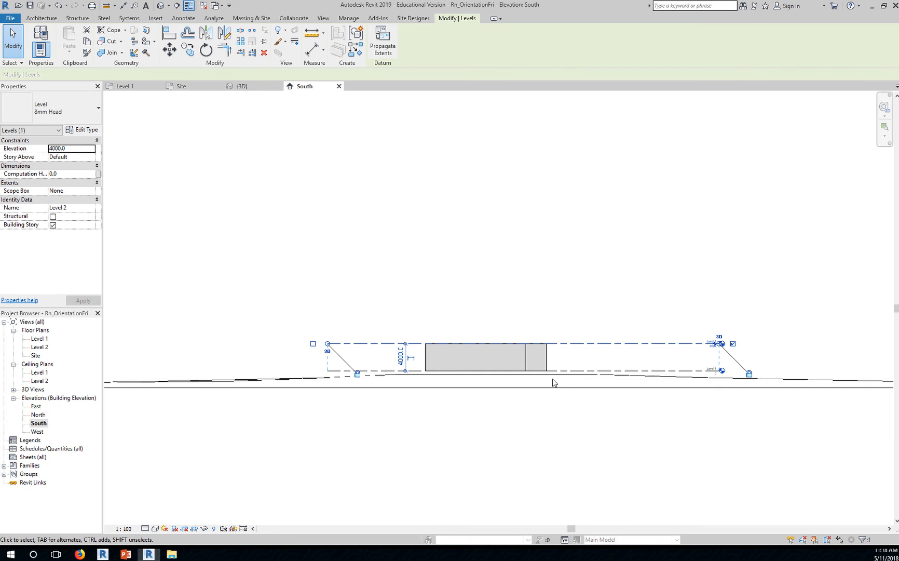
# Step: Set the elevation of Level 2 to 3000 mm
pyautogui.scroll(3, 547, 371)
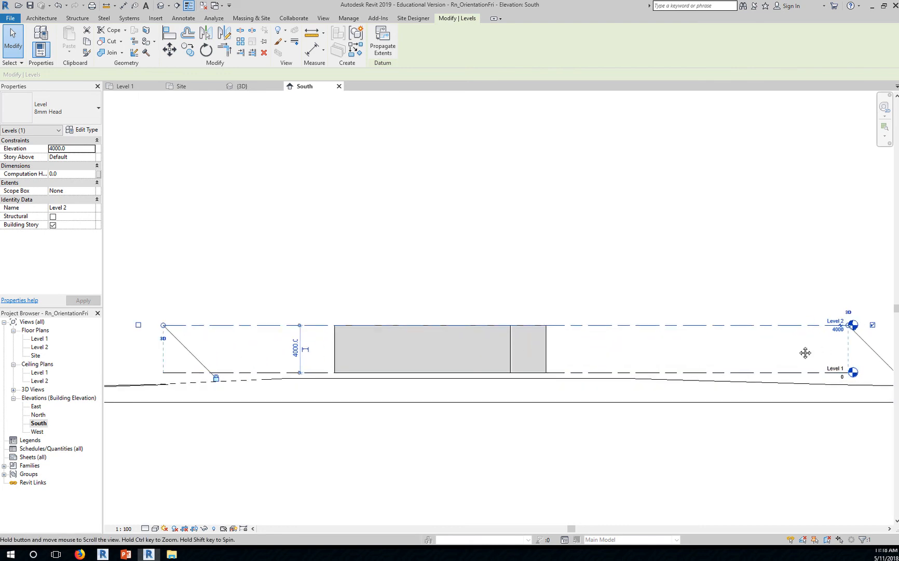
pyautogui.scroll(3, 769, 343)
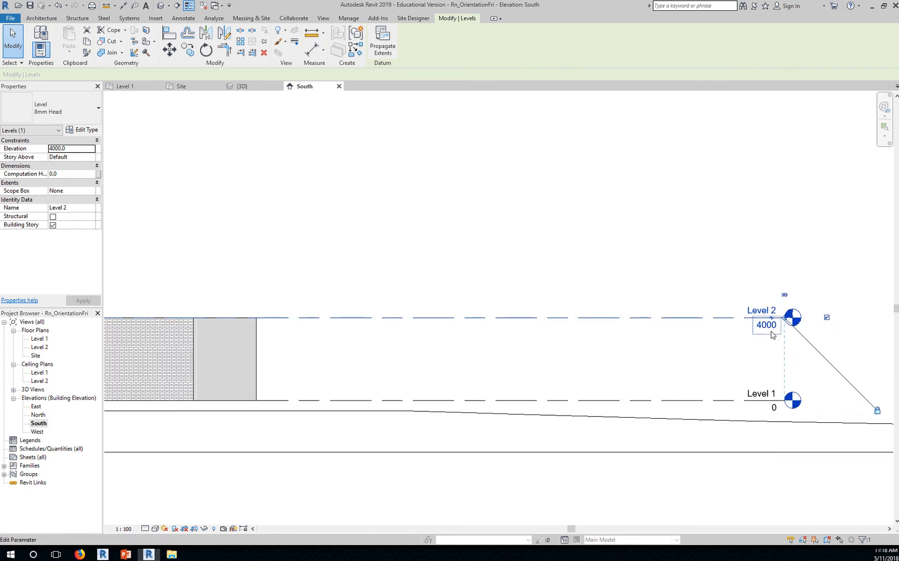
pyautogui.click(771, 331)
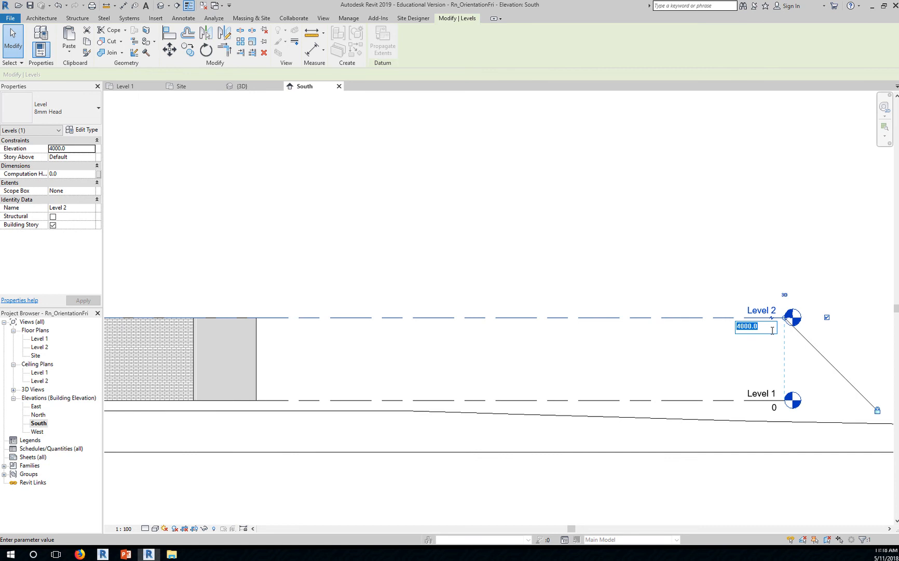
pyautogui.write('3')
pyautogui.press('Return')
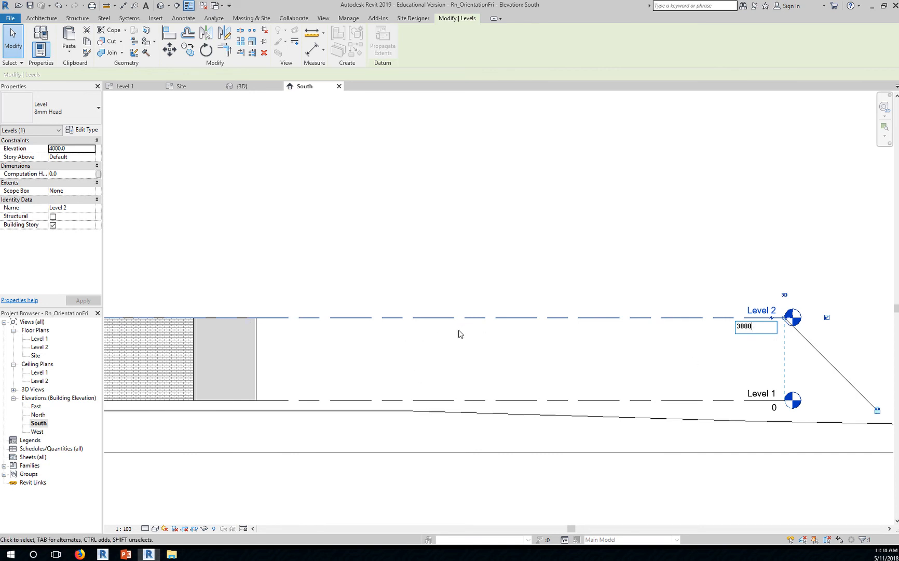
# Step: Set the elevation of Level 2 to 3500 mm
pyautogui.moveTo(348, 369); pyautogui.dragTo(559, 359, button='middle')
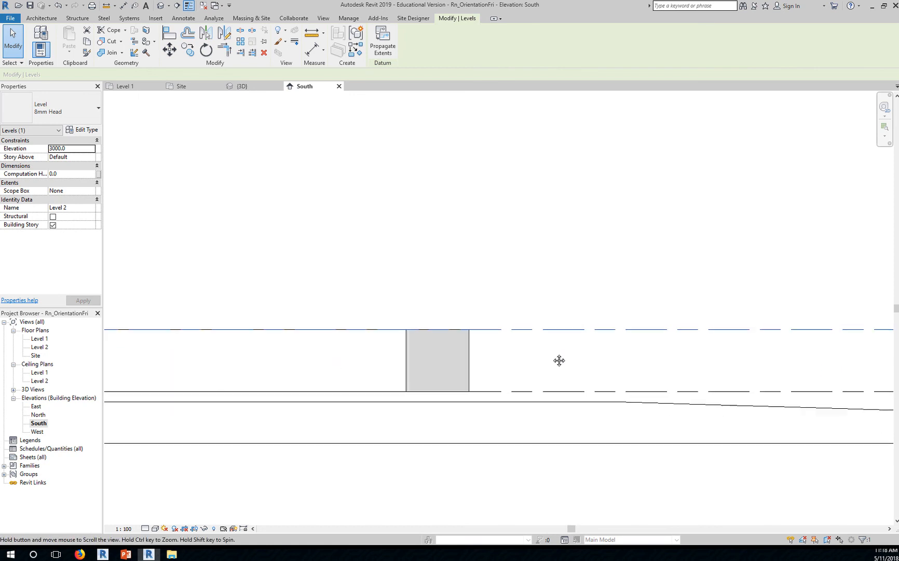
pyautogui.moveTo(705, 355); pyautogui.dragTo(460, 352, button='middle')
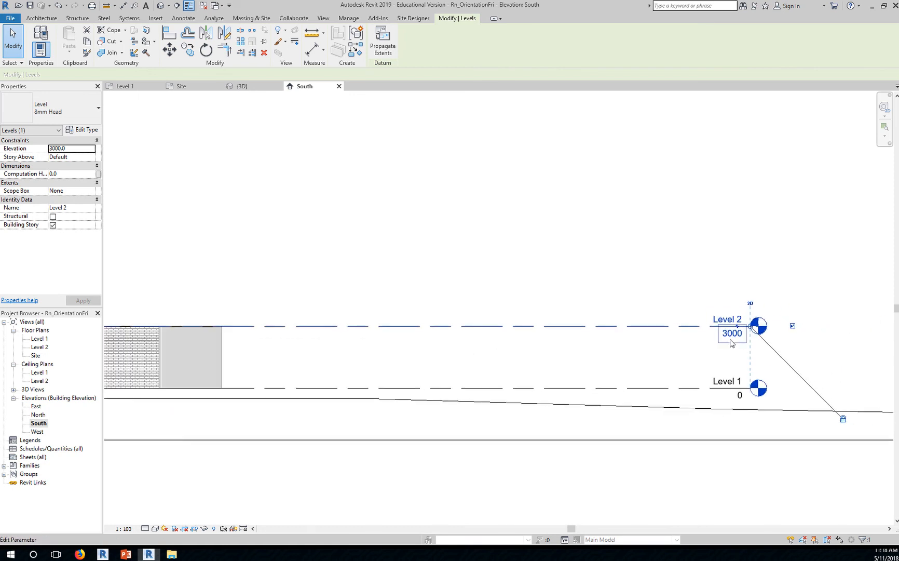
pyautogui.click(732, 333)
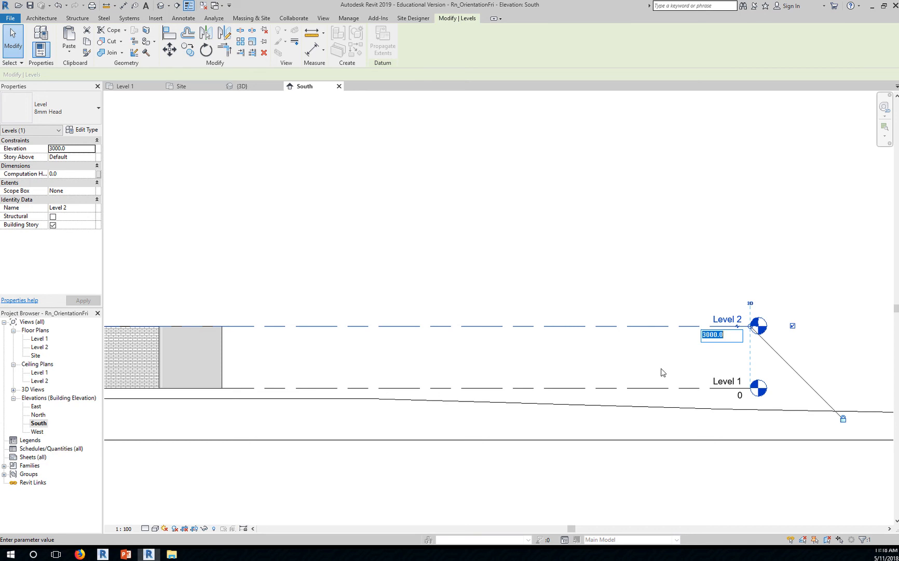
pyautogui.write('3500')
pyautogui.press('Return')
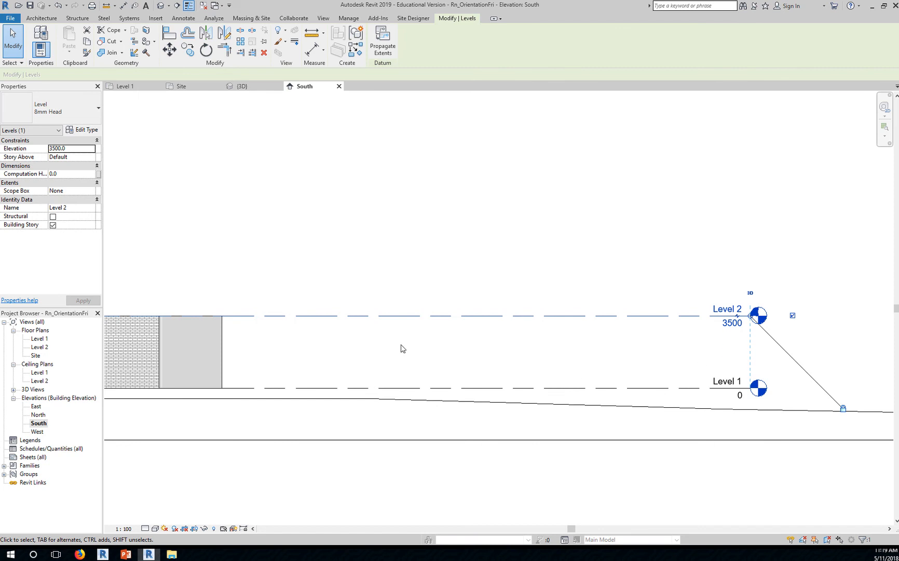
# Step: Inspect the east wall's top constraint options, keeping it up to Level 2
pyautogui.moveTo(338, 347); pyautogui.dragTo(434, 327, button='middle')
pyautogui.click(403, 315)
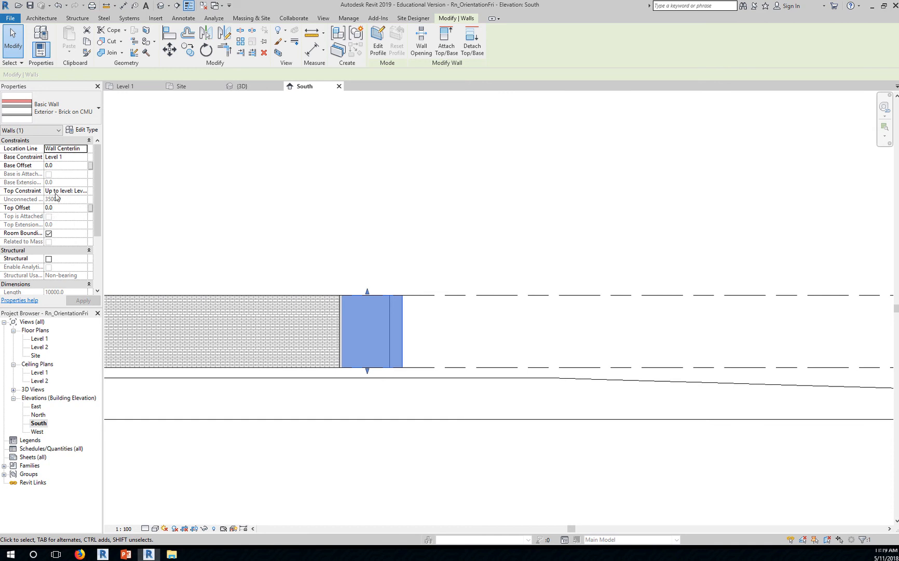
pyautogui.click(75, 190)
pyautogui.click(83, 190)
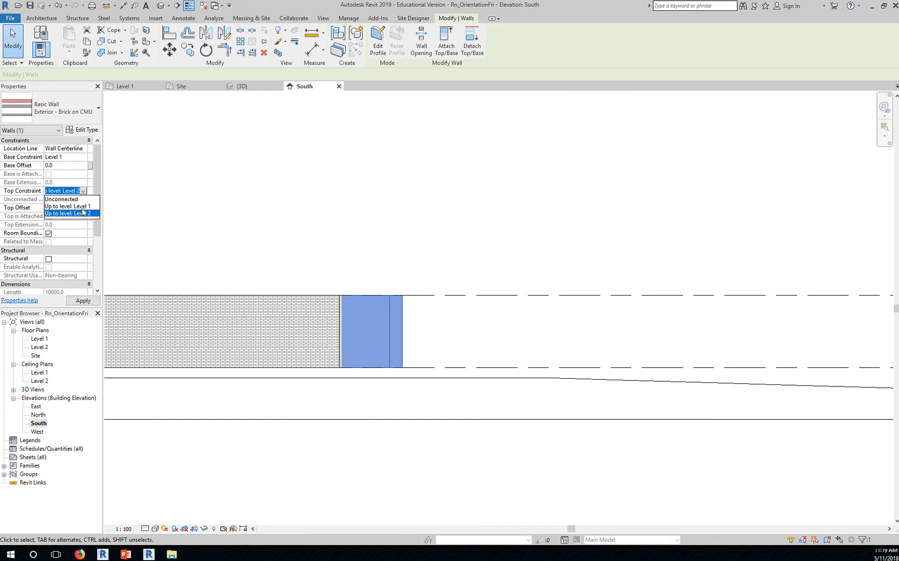
pyautogui.click(521, 348)
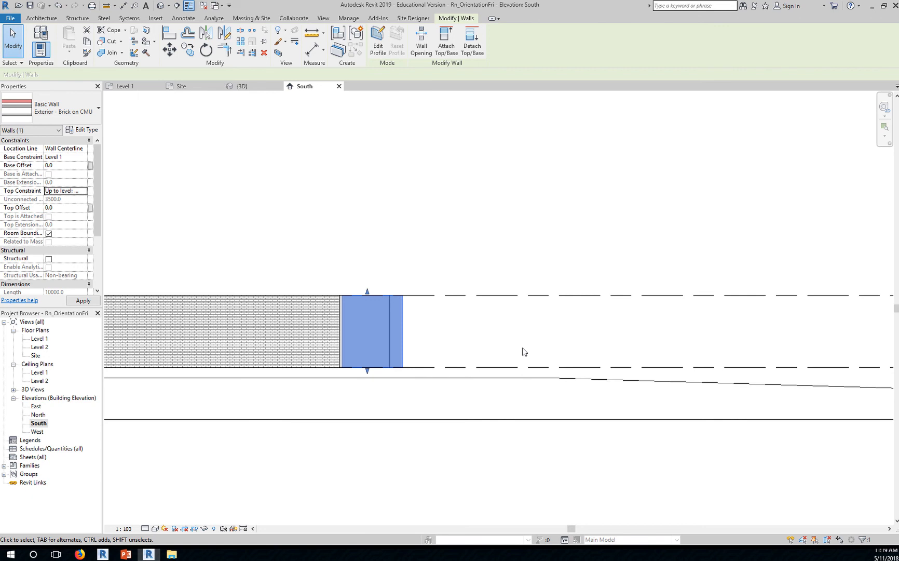
# Step: Set the elevation of Level 1 to -500 mm
pyautogui.scroll(-1, 579, 356)
pyautogui.moveTo(743, 379); pyautogui.dragTo(637, 350, button='middle')
pyautogui.scroll(1, 700, 351)
pyautogui.scroll(1, 702, 353)
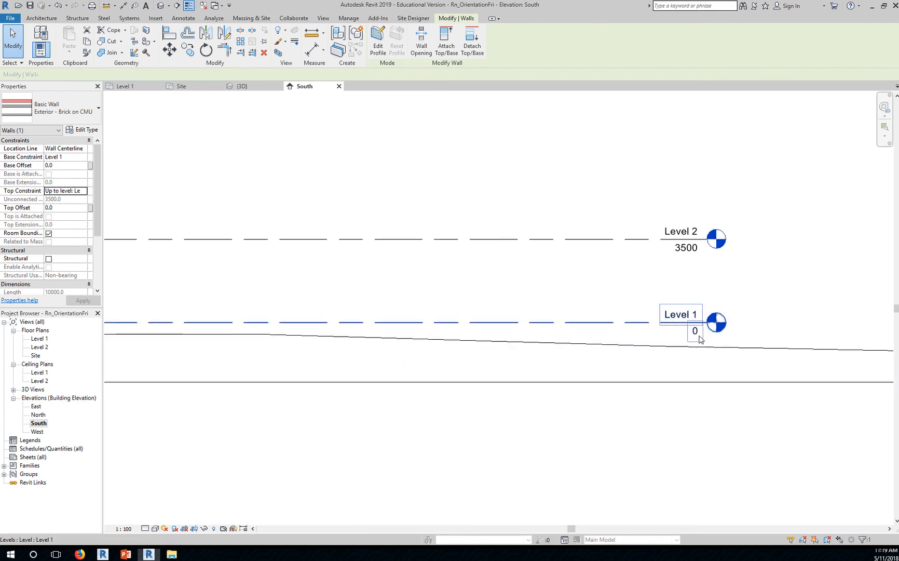
pyautogui.click(697, 336)
pyautogui.click(697, 337)
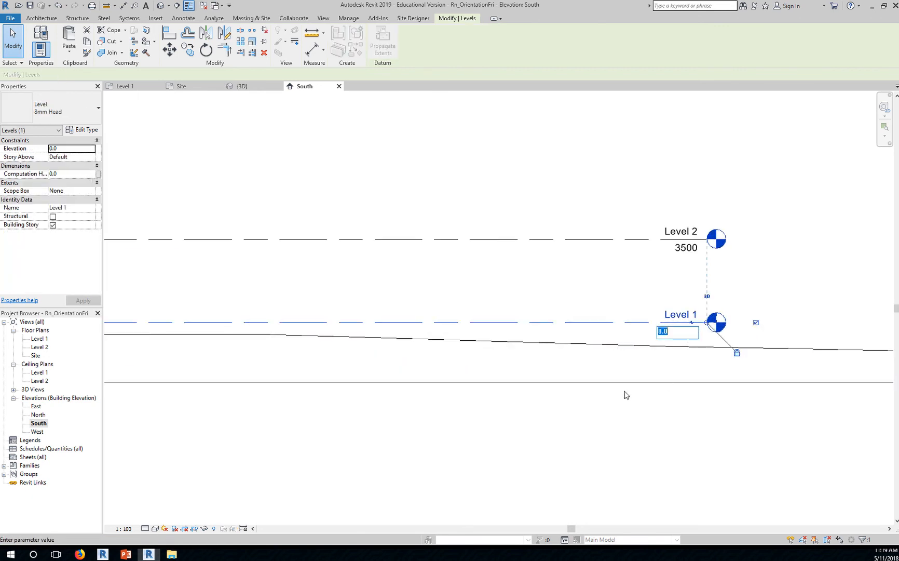
pyautogui.write('-5')
pyautogui.press('Return')
# Step: Select the east wall and examine its base and top constraints against the two levels
pyautogui.scroll(-3, 569, 393)
pyautogui.moveTo(382, 381); pyautogui.dragTo(532, 356, button='middle')
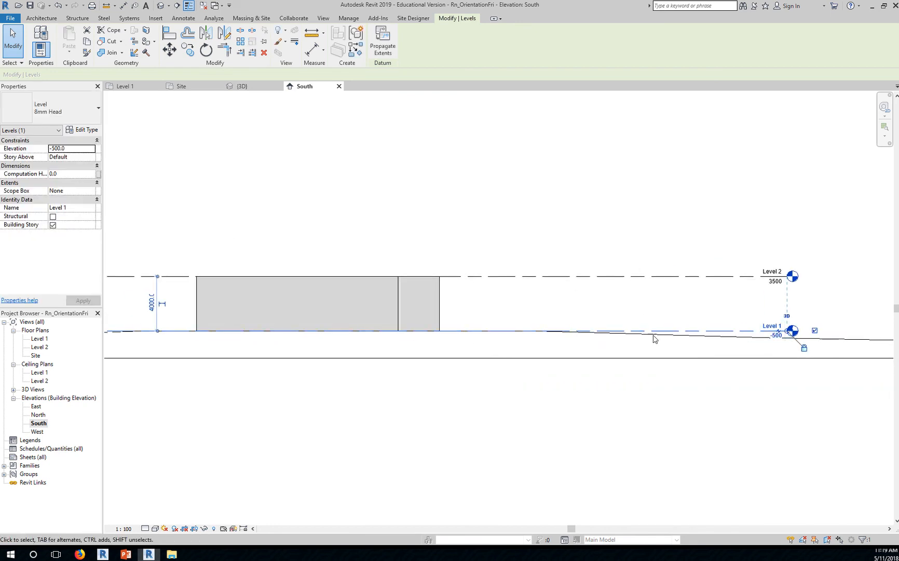
pyautogui.click(413, 314)
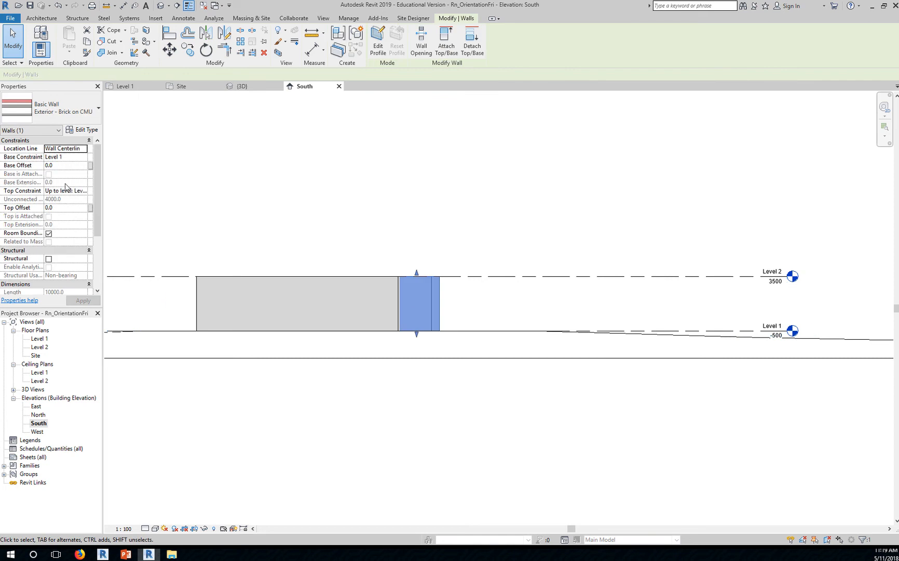